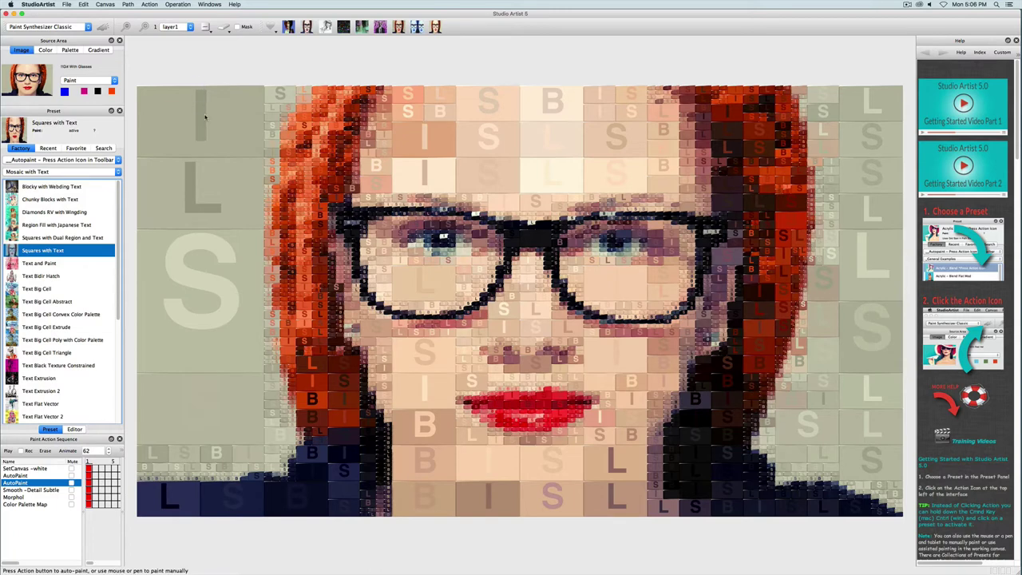
Show the Vector Output settings and keep Main Render Option at Vector - Raster Repeat
{"action": "left_click", "coordinate": [74, 429]}
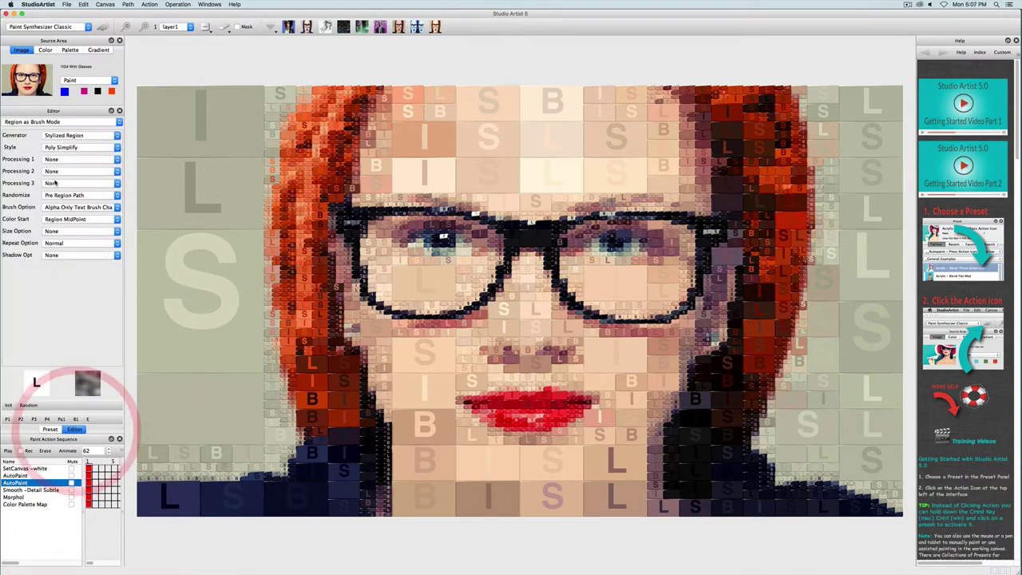
{"action": "left_click", "coordinate": [93, 122]}
{"action": "left_click", "coordinate": [66, 279]}
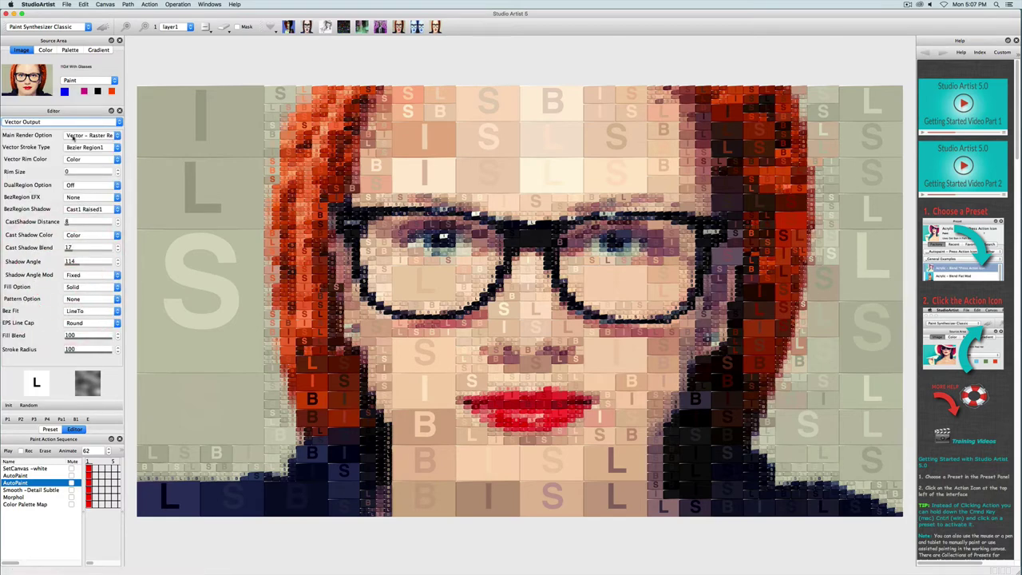
{"action": "left_click", "coordinate": [71, 136]}
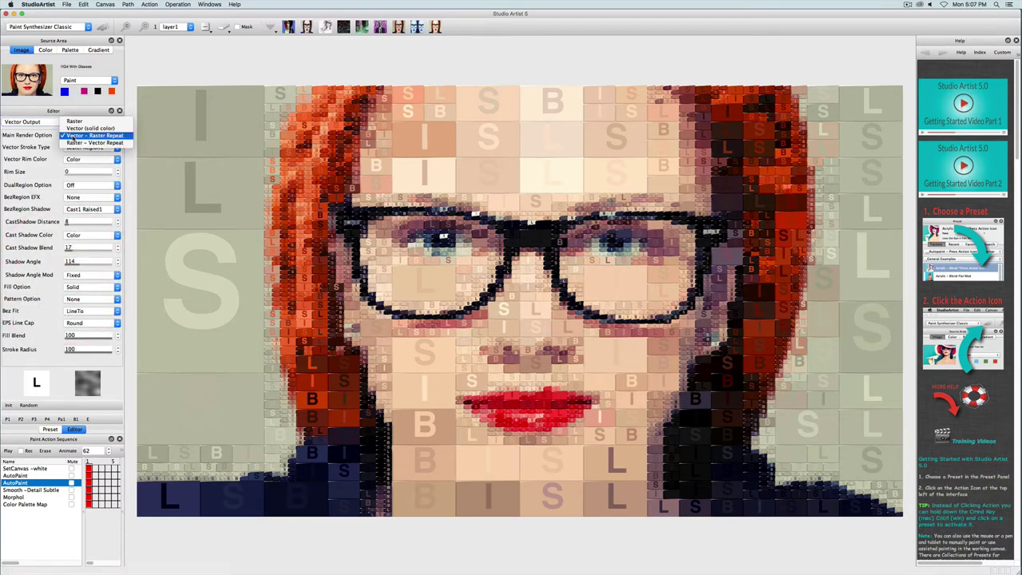
{"action": "left_click", "coordinate": [101, 136]}
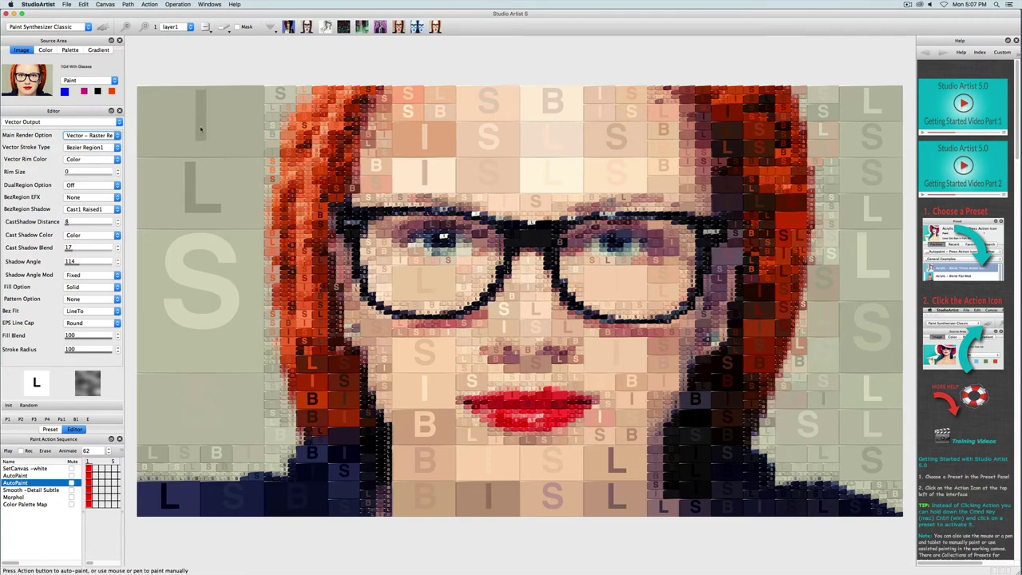
Show the Path Application parameters, with Repeat Stroke 2 and Spacing 50
{"action": "left_click", "coordinate": [64, 121]}
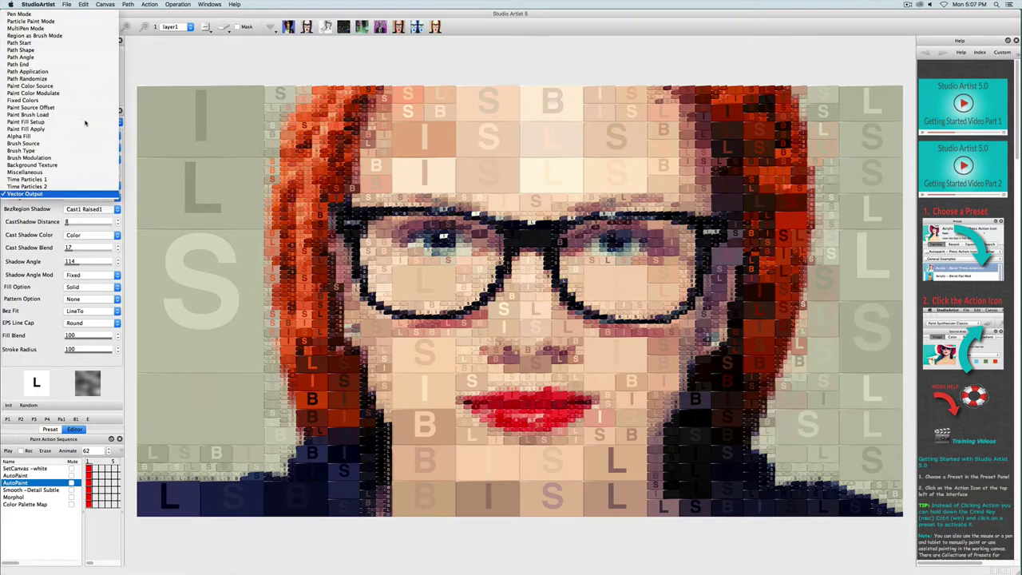
{"action": "left_click", "coordinate": [85, 76]}
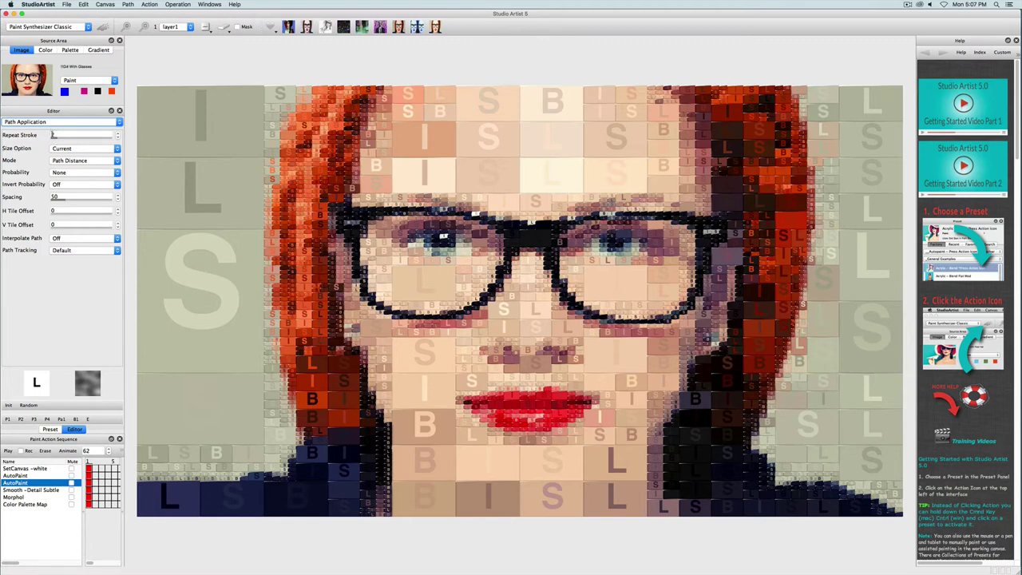
{"action": "left_click", "coordinate": [66, 122]}
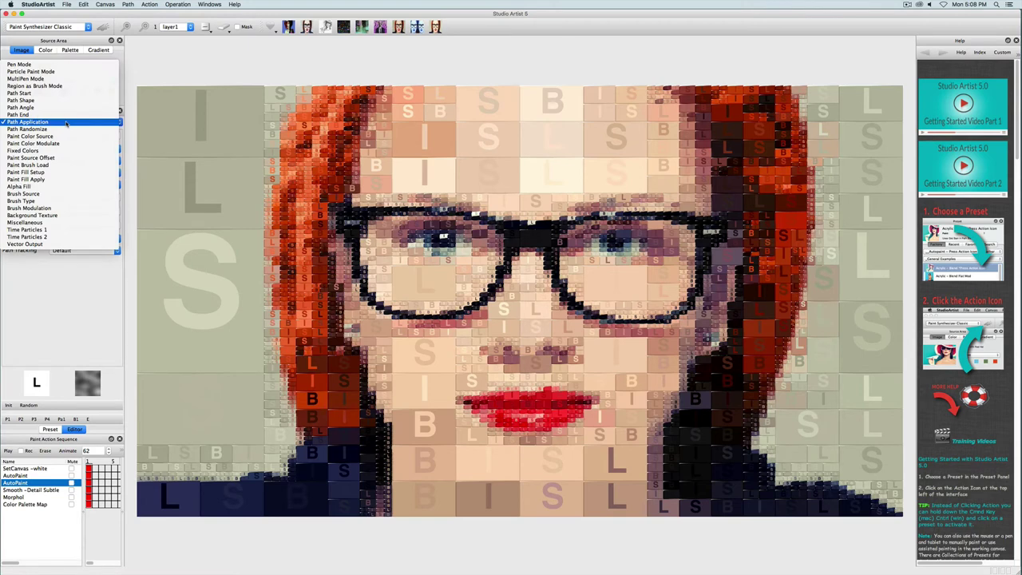
In Brush Source, keep Text as the source and set TB Style to Normal
{"action": "left_click", "coordinate": [17, 194]}
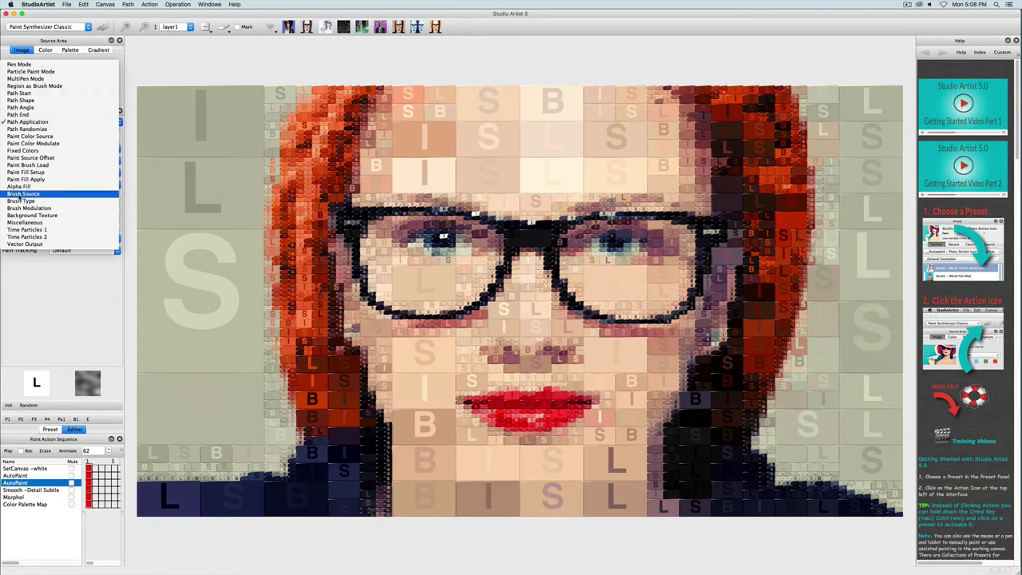
{"action": "left_click", "coordinate": [19, 195]}
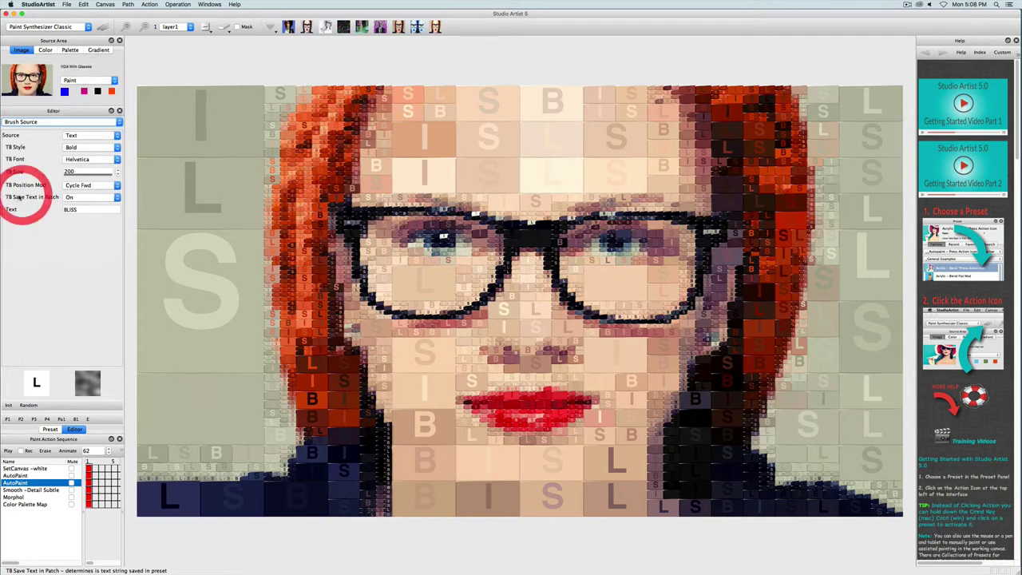
{"action": "left_click", "coordinate": [89, 137]}
{"action": "left_click", "coordinate": [89, 136]}
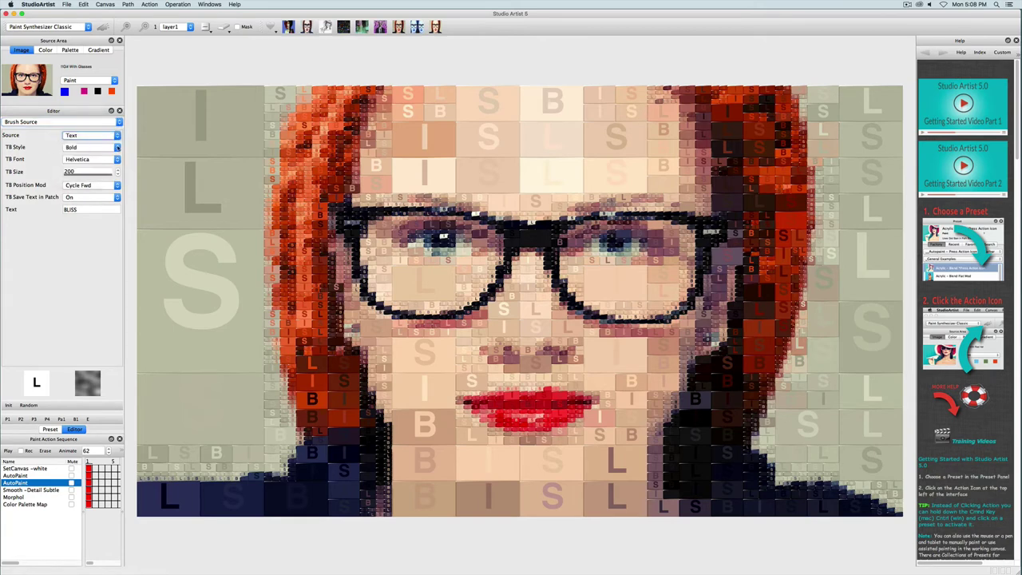
{"action": "left_click", "coordinate": [83, 147]}
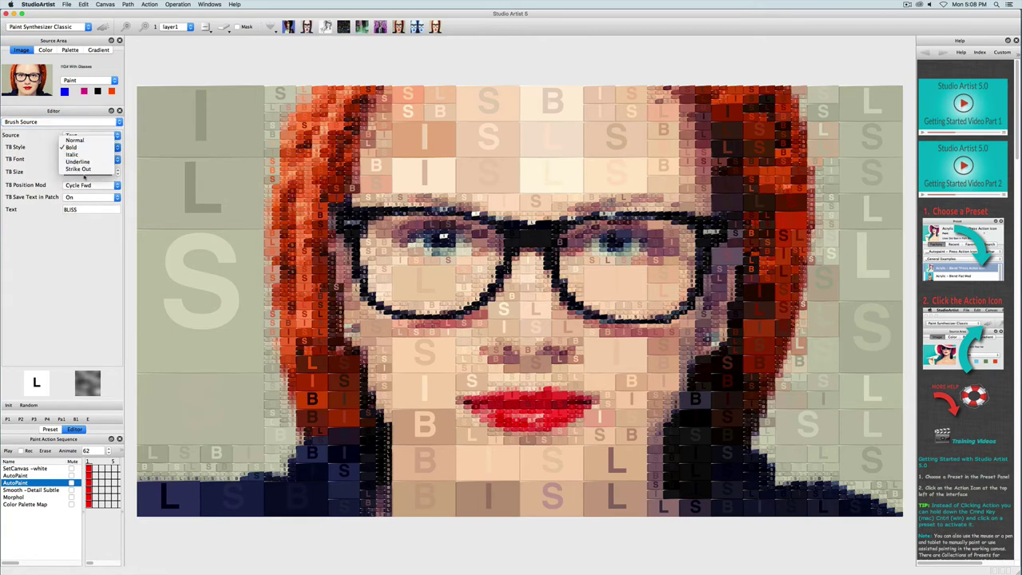
{"action": "left_click", "coordinate": [74, 140]}
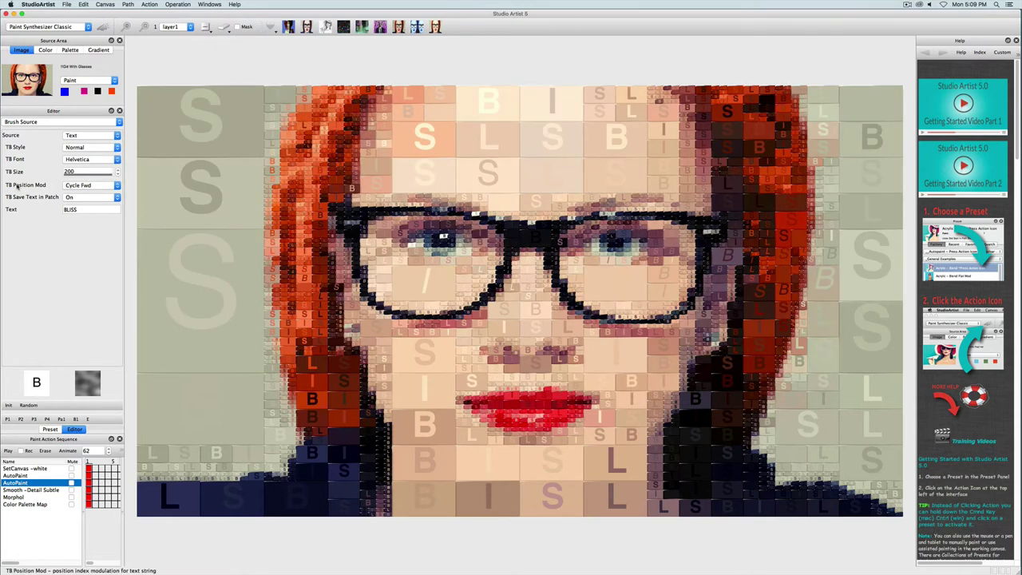
Keep Cycle Fwd and replace the brush text BLISS with 'Hello' to repaint
{"action": "left_click", "coordinate": [83, 185]}
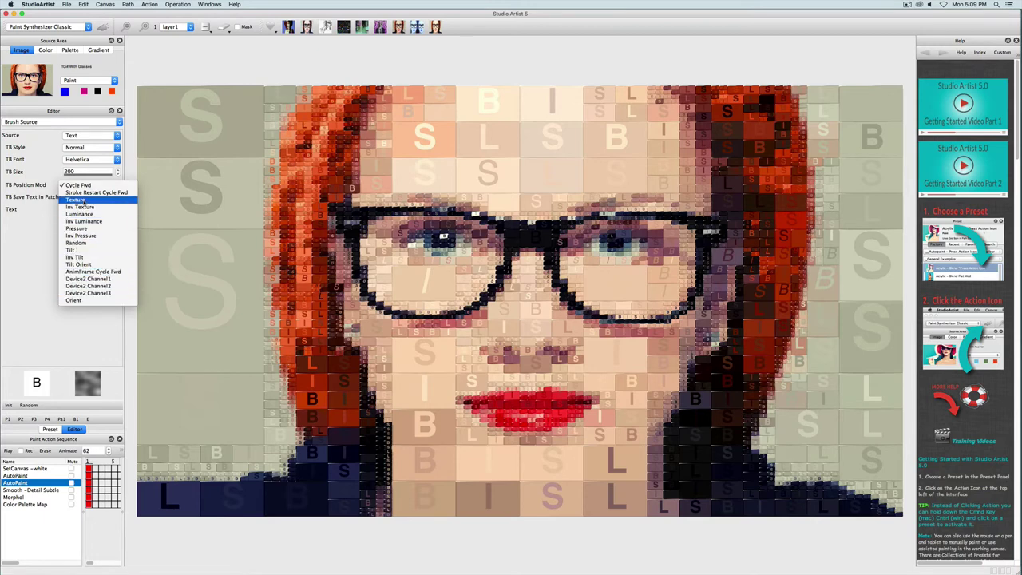
{"action": "left_click", "coordinate": [86, 188]}
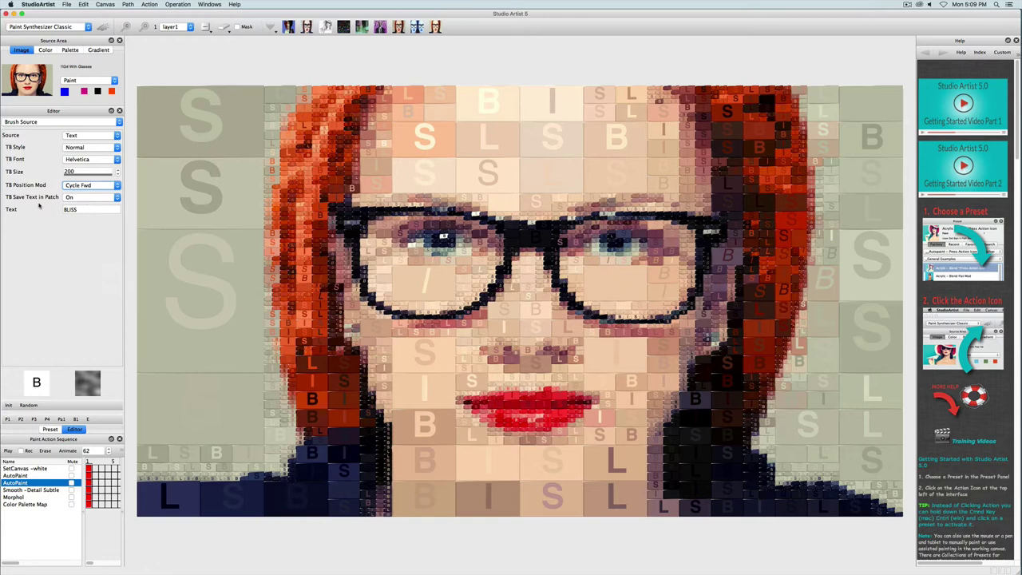
{"action": "left_click", "coordinate": [79, 197]}
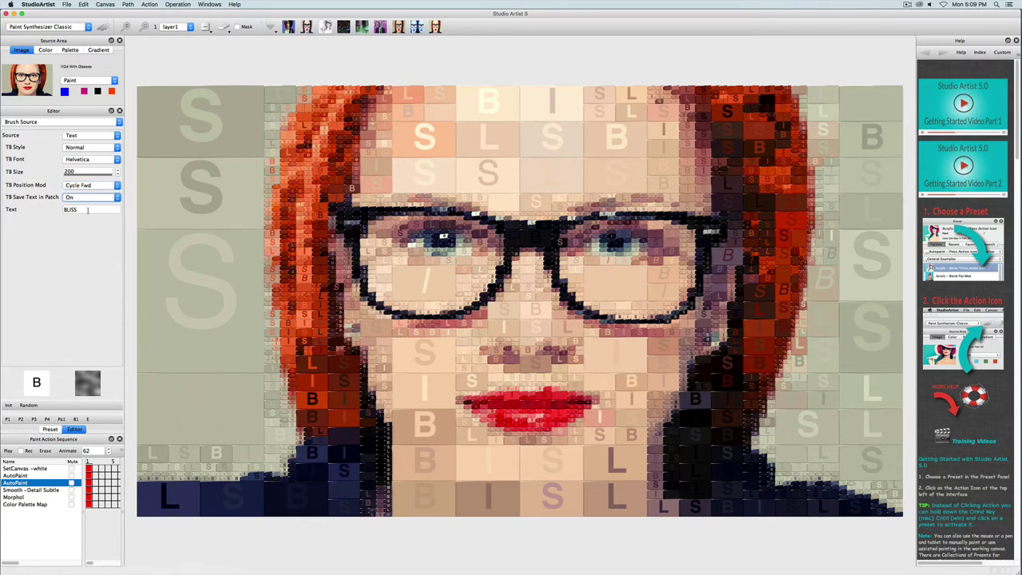
{"action": "left_click", "coordinate": [85, 209]}
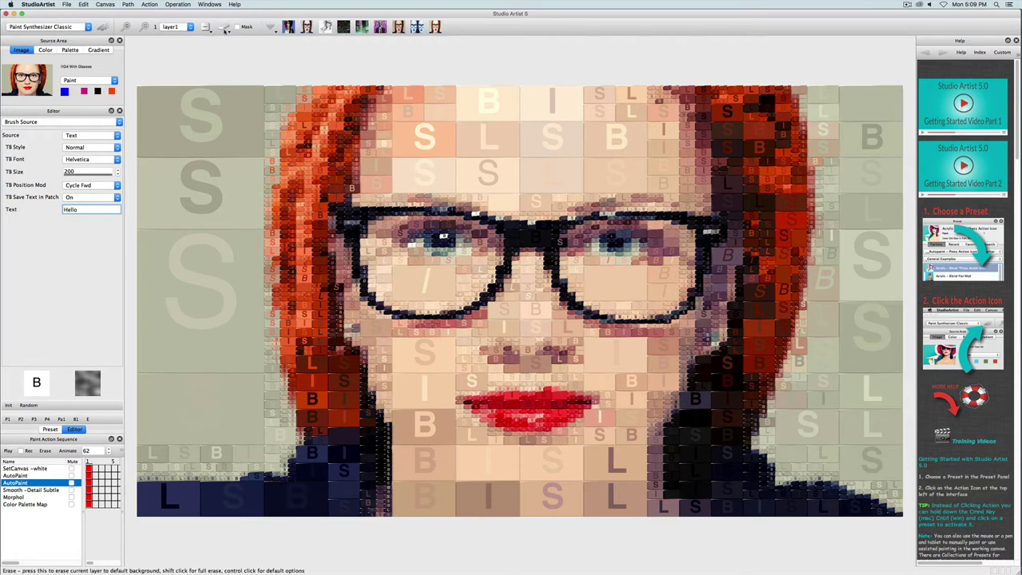
{"action": "key", "text": "Return"}
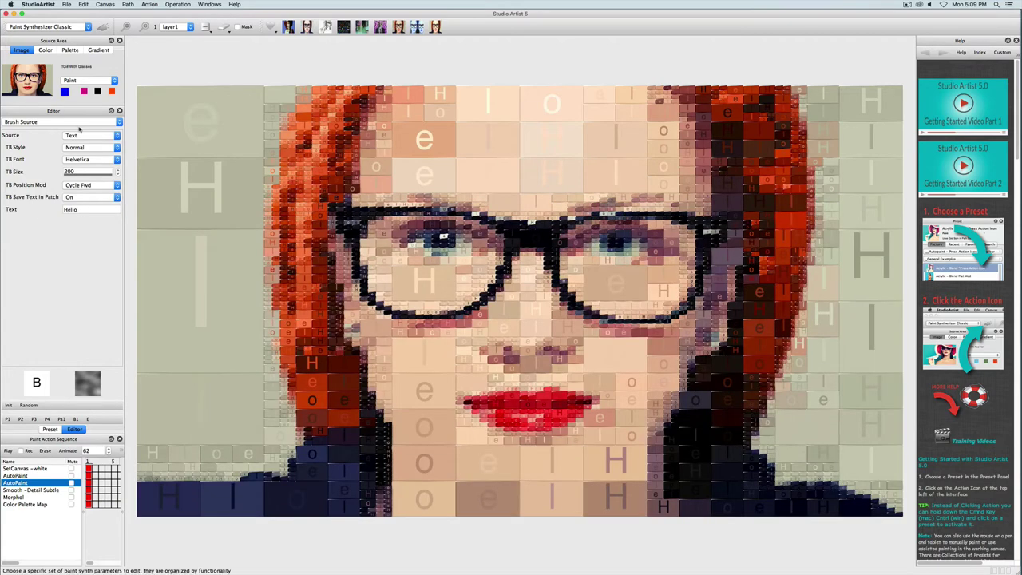
Show the Brush Type settings and keep Source Alpha Brush as the brush type
{"action": "left_click", "coordinate": [35, 122]}
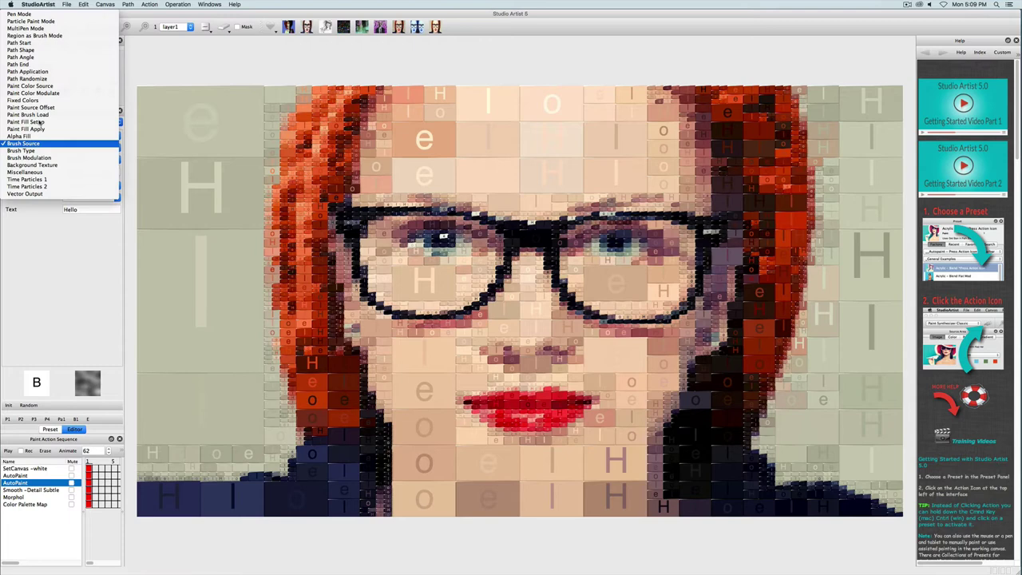
{"action": "left_click", "coordinate": [42, 151]}
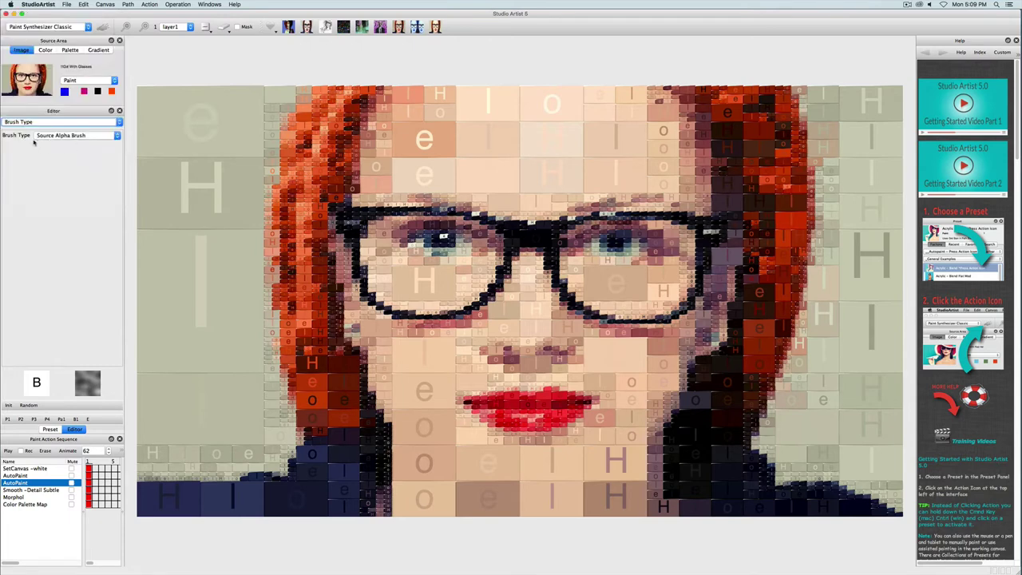
{"action": "left_click", "coordinate": [71, 136]}
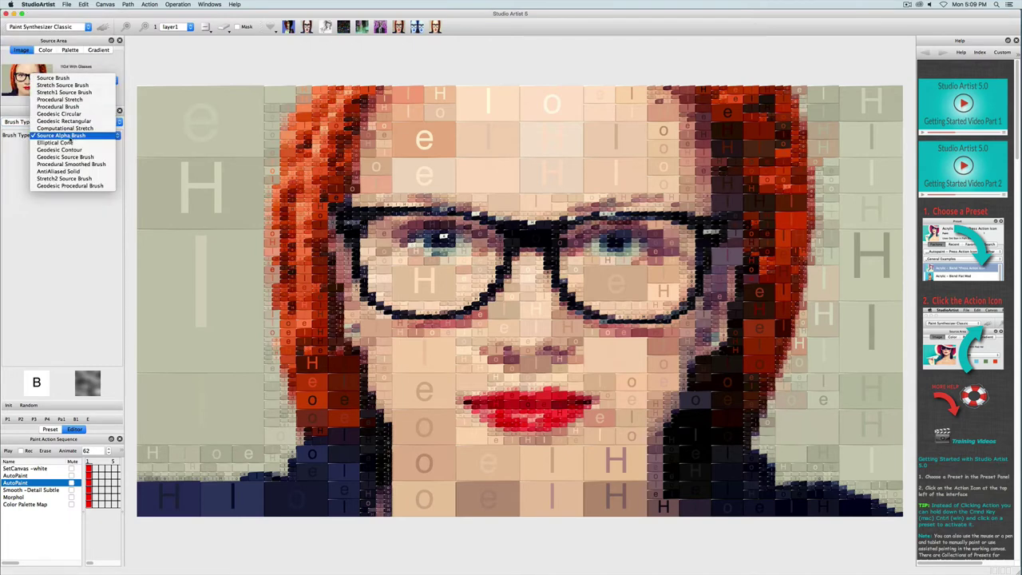
{"action": "left_click", "coordinate": [76, 137]}
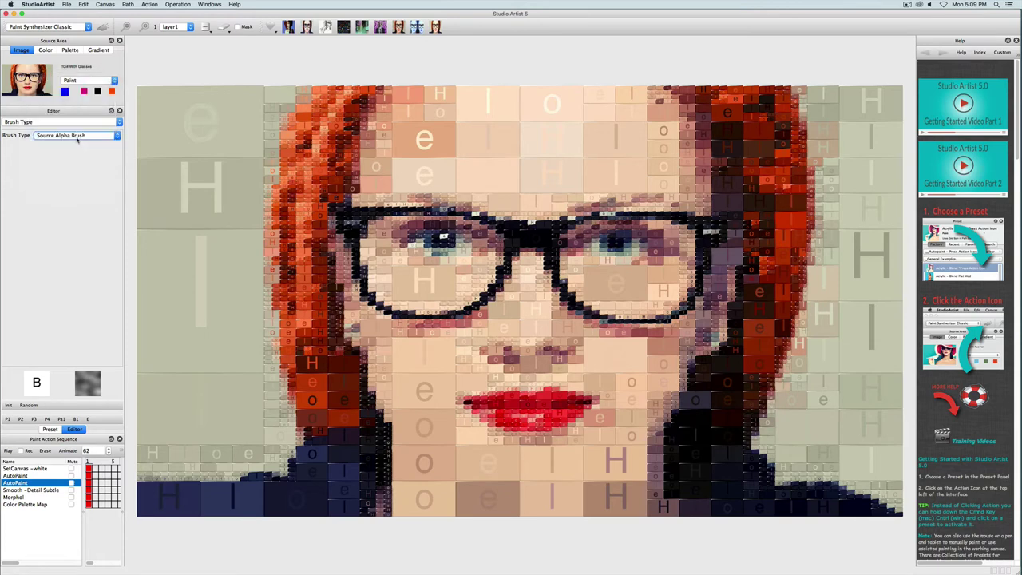
{"action": "left_click", "coordinate": [75, 122]}
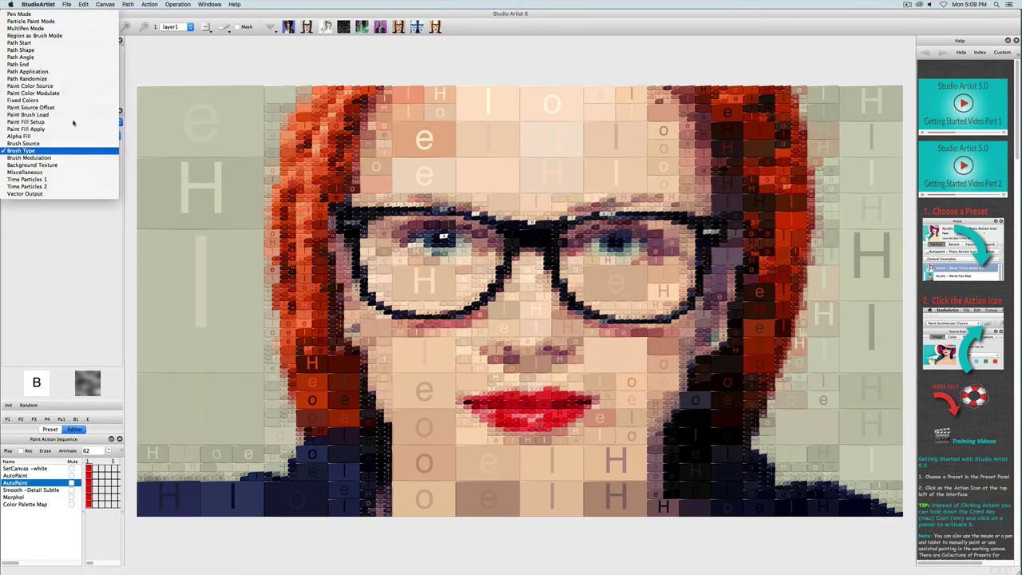
Show the Region as Brush Mode settings and check the Brush Option choices
{"action": "left_click", "coordinate": [78, 35]}
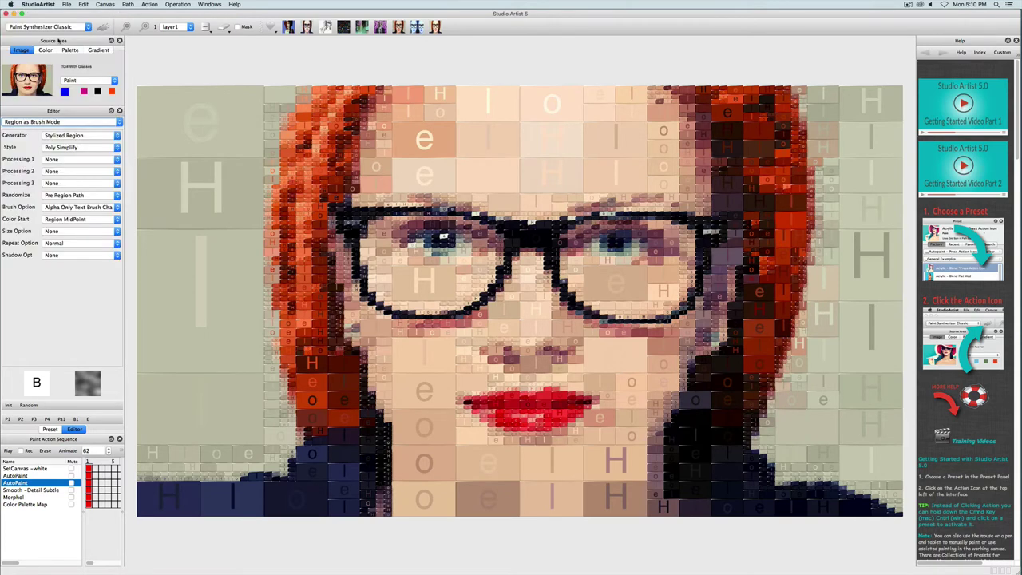
{"action": "left_click", "coordinate": [79, 208]}
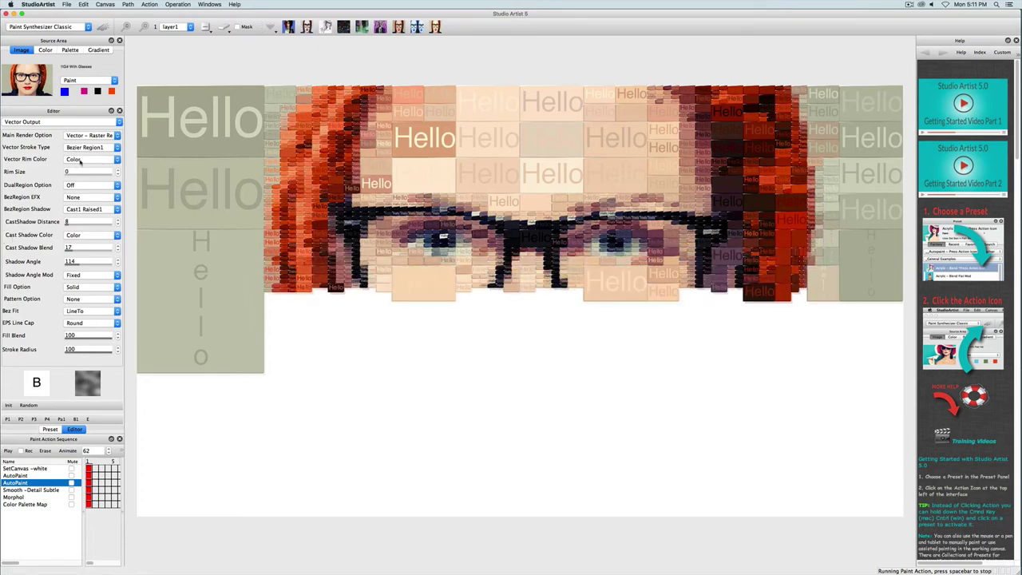
Leave Vector Rim Color as Color and show the Paint Color Source settings
{"action": "left_click", "coordinate": [80, 160]}
{"action": "left_click", "coordinate": [80, 160]}
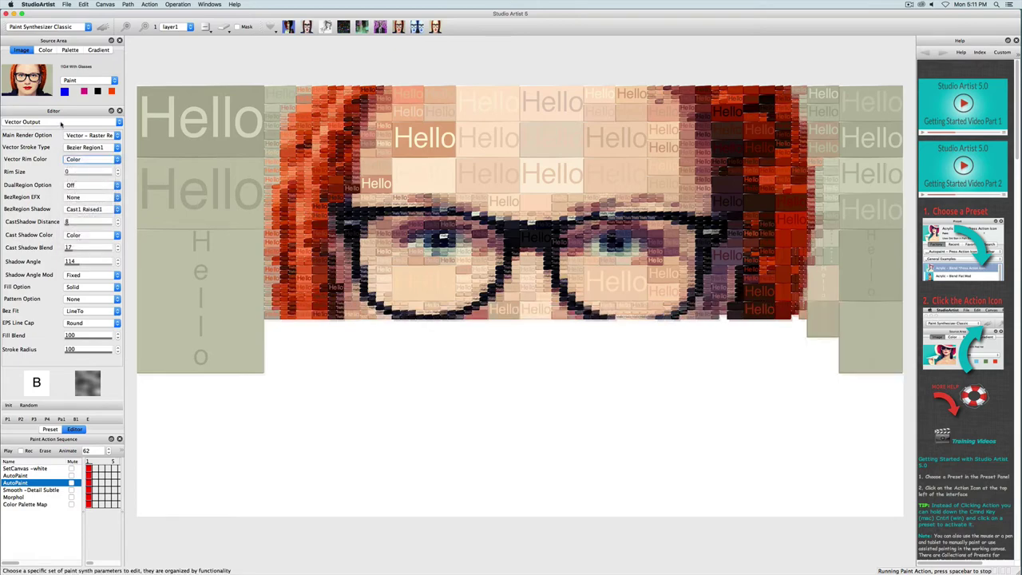
{"action": "left_click", "coordinate": [63, 122]}
{"action": "left_click", "coordinate": [59, 86]}
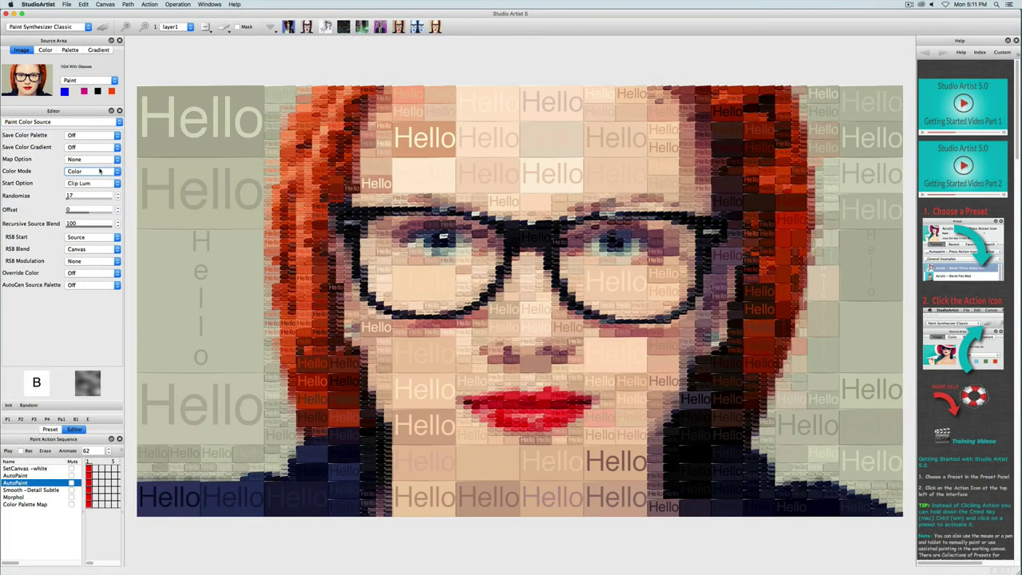
Set Color Mode to Color Inverse, erase the canvas and repaint the Hello mosaic
{"action": "left_click", "coordinate": [99, 171]}
{"action": "left_click", "coordinate": [99, 181]}
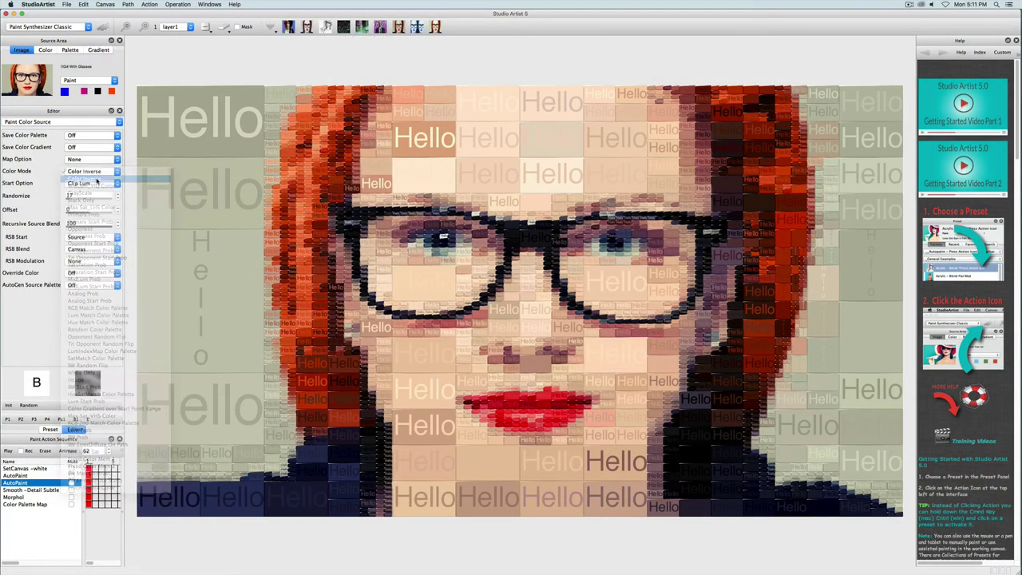
{"action": "left_click", "coordinate": [223, 28]}
{"action": "left_click", "coordinate": [102, 27]}
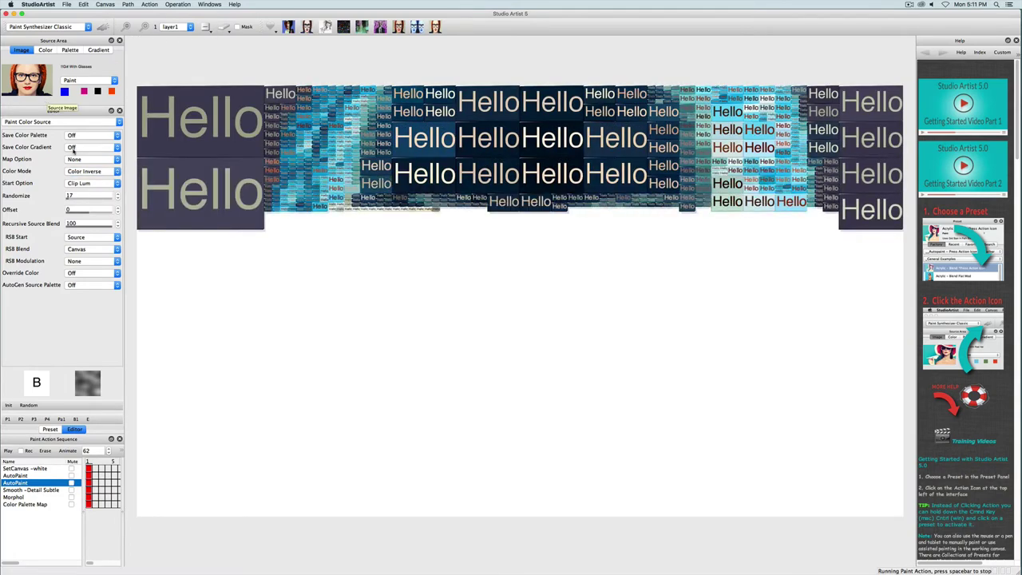
Try MidLum YIQ, Black Only, Primary Start Prob and Tri Opponent Prob, then restore Color
{"action": "left_click", "coordinate": [90, 171]}
{"action": "left_click", "coordinate": [88, 172]}
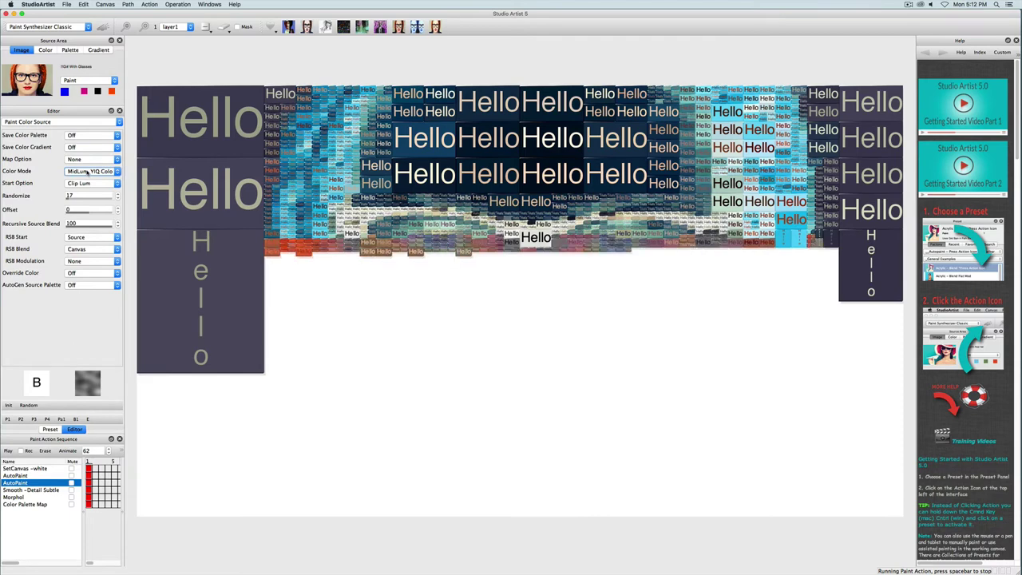
{"action": "left_click", "coordinate": [88, 173]}
{"action": "left_click", "coordinate": [81, 185]}
{"action": "left_click", "coordinate": [90, 171]}
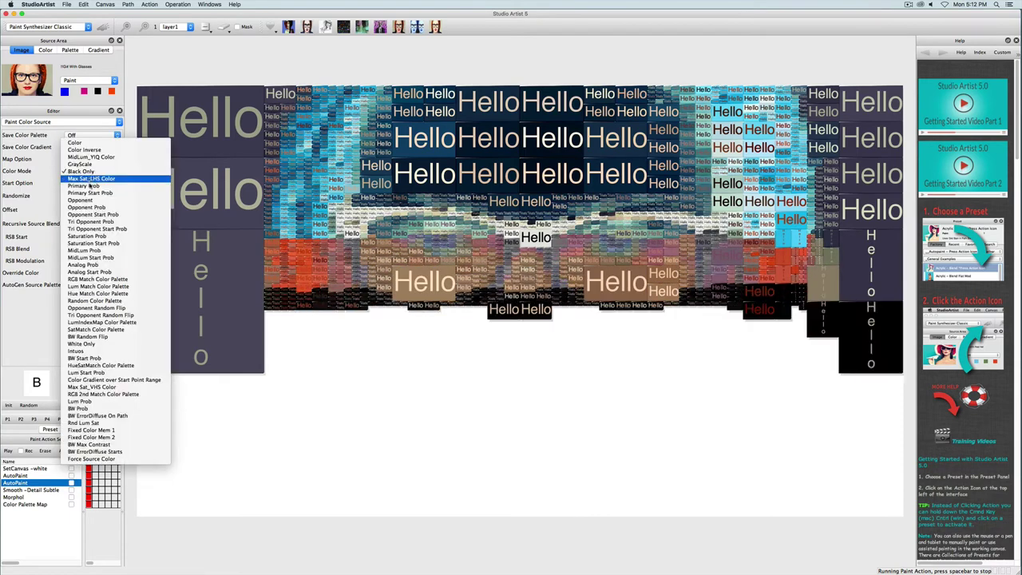
{"action": "left_click", "coordinate": [89, 193]}
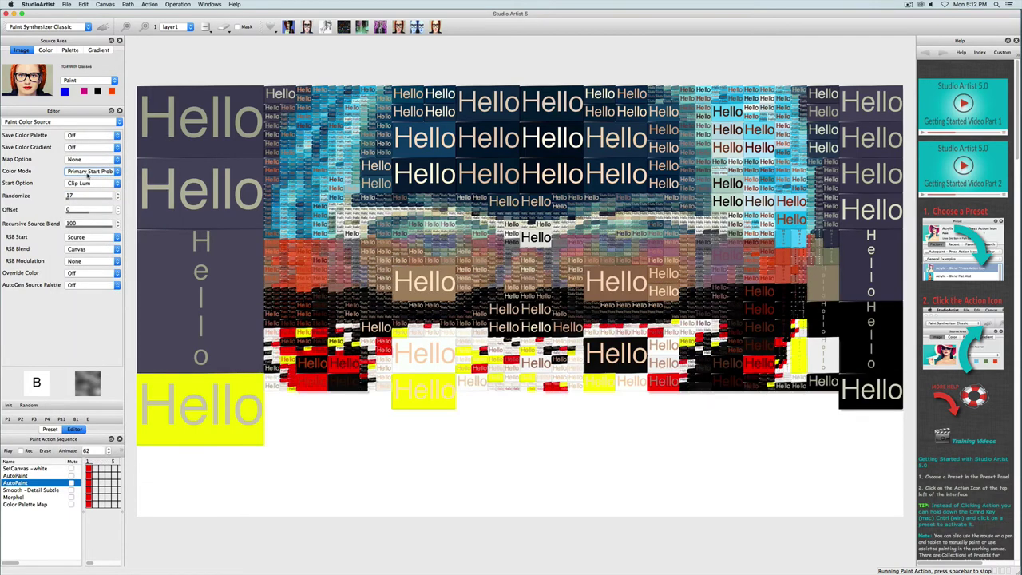
{"action": "left_click", "coordinate": [89, 171]}
{"action": "left_click", "coordinate": [86, 200]}
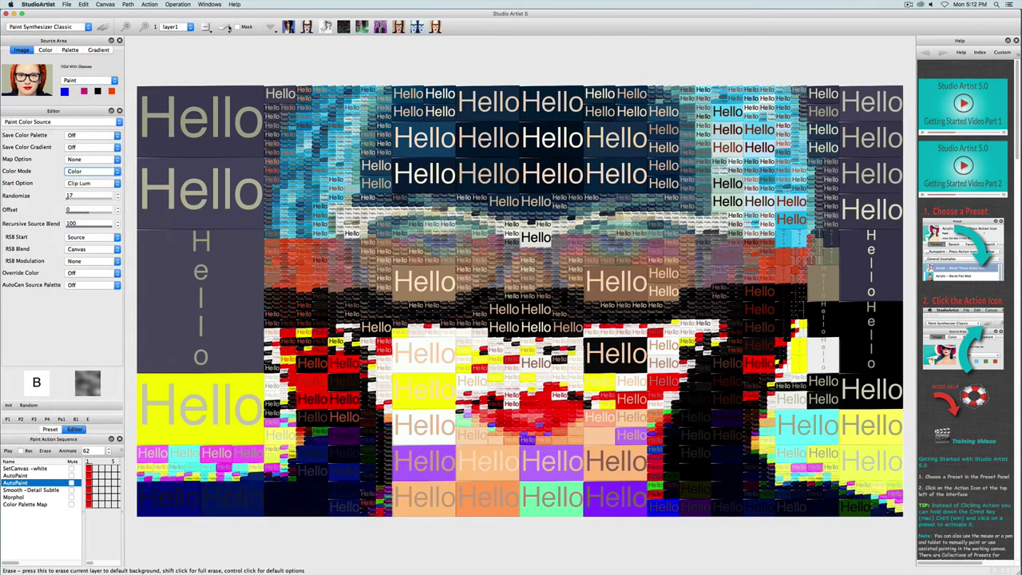
{"action": "left_click", "coordinate": [102, 27]}
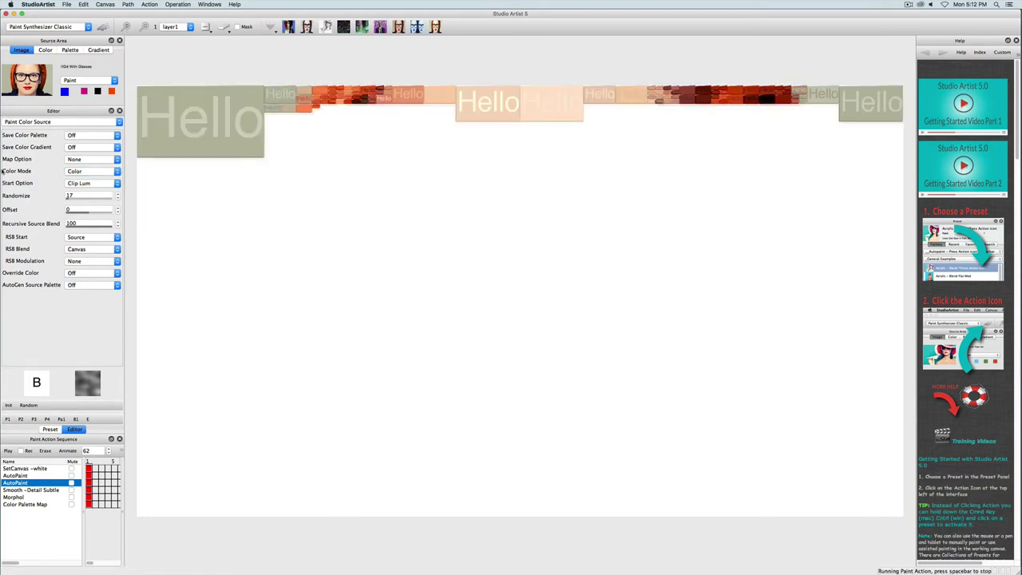
{"action": "left_click", "coordinate": [60, 121]}
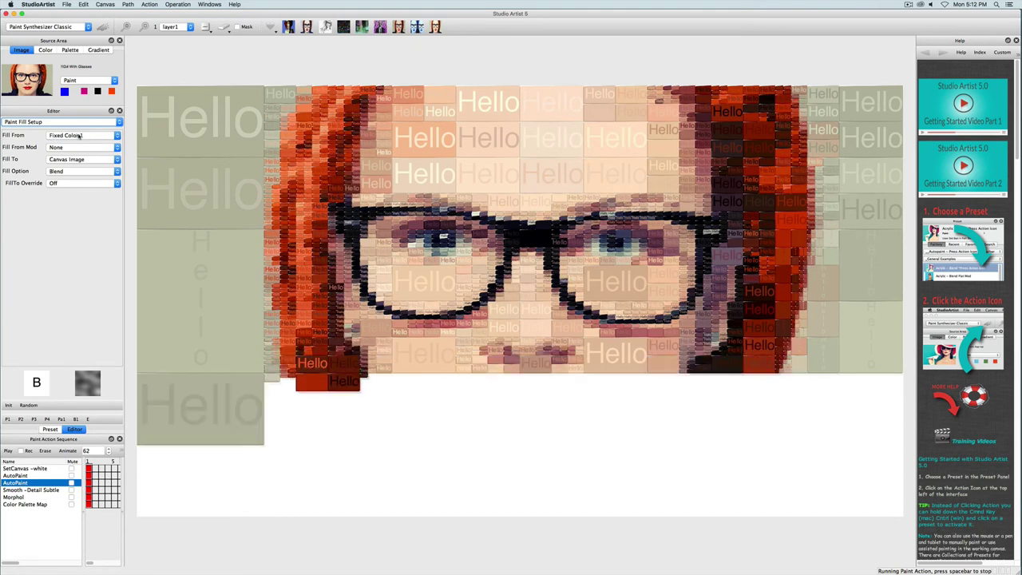
Show the Fixed Colors parameters in the editor
{"action": "left_click", "coordinate": [62, 121]}
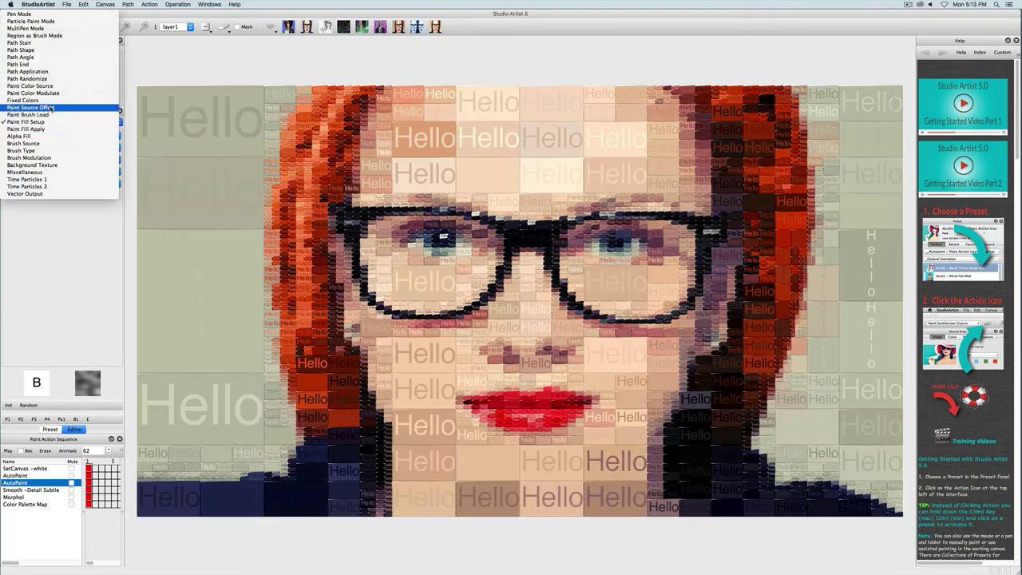
{"action": "left_click", "coordinate": [51, 102]}
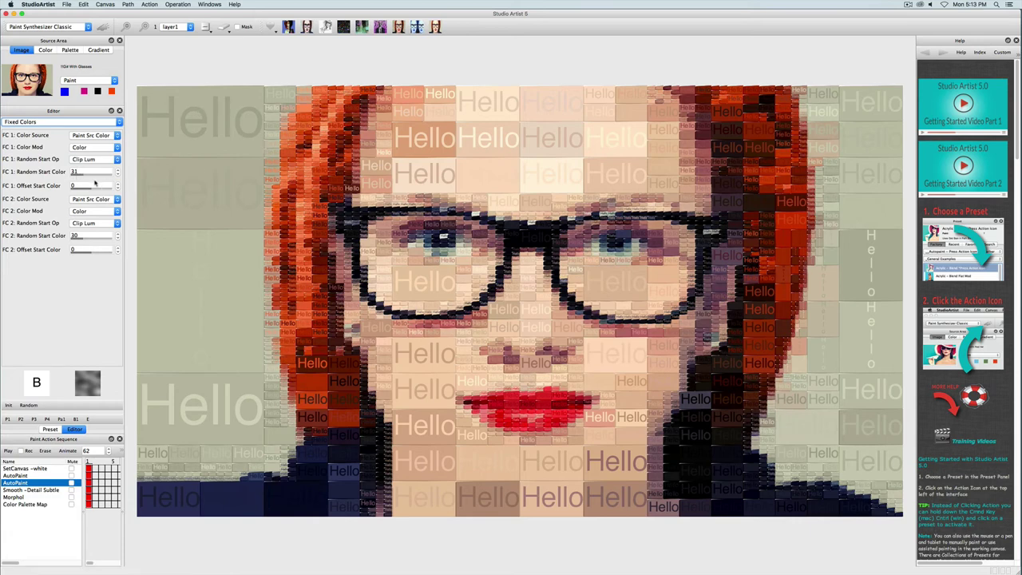
Erase and repaint the mosaic, setting FC 1 Color Mod to Inverse
{"action": "left_click", "coordinate": [205, 26]}
{"action": "left_click", "coordinate": [102, 26]}
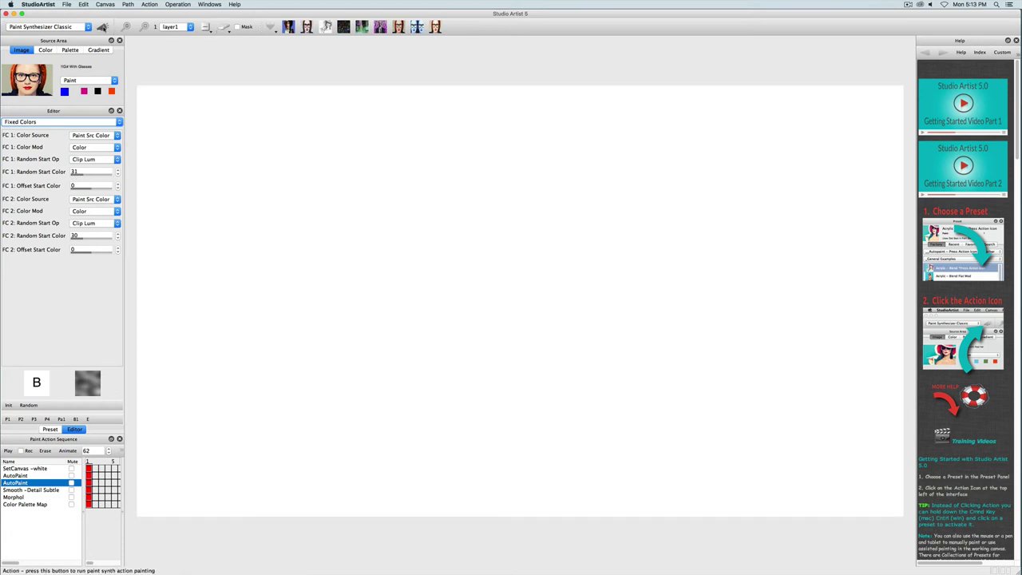
{"action": "left_click", "coordinate": [95, 147]}
{"action": "left_click", "coordinate": [92, 158]}
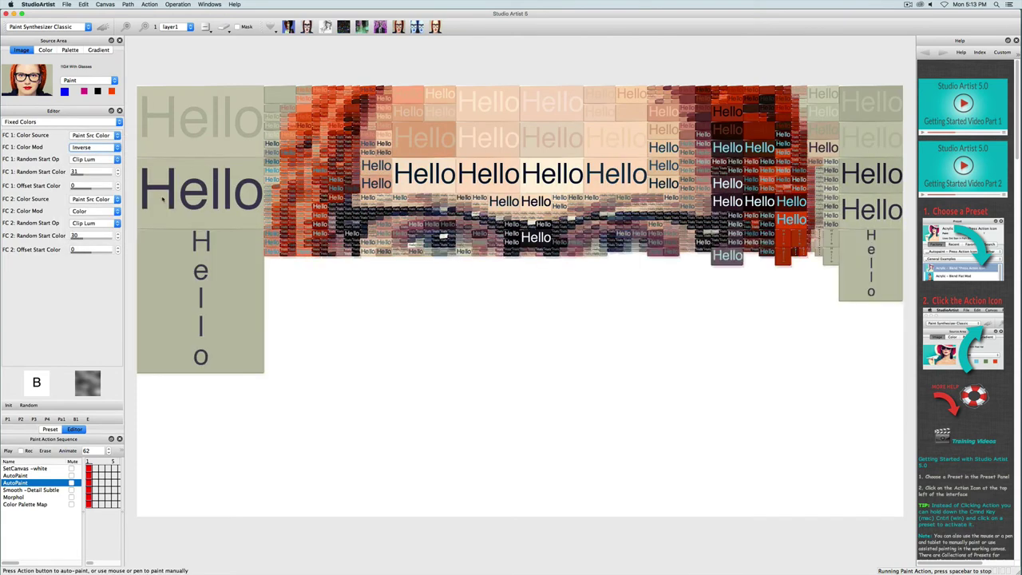
Cycle FC 1 Color Mod through Max Sat_LHS and Opponent Start Prob, ending on MidLum_YIQ Color, then repaint
{"action": "left_click", "coordinate": [94, 147]}
{"action": "left_click", "coordinate": [101, 157]}
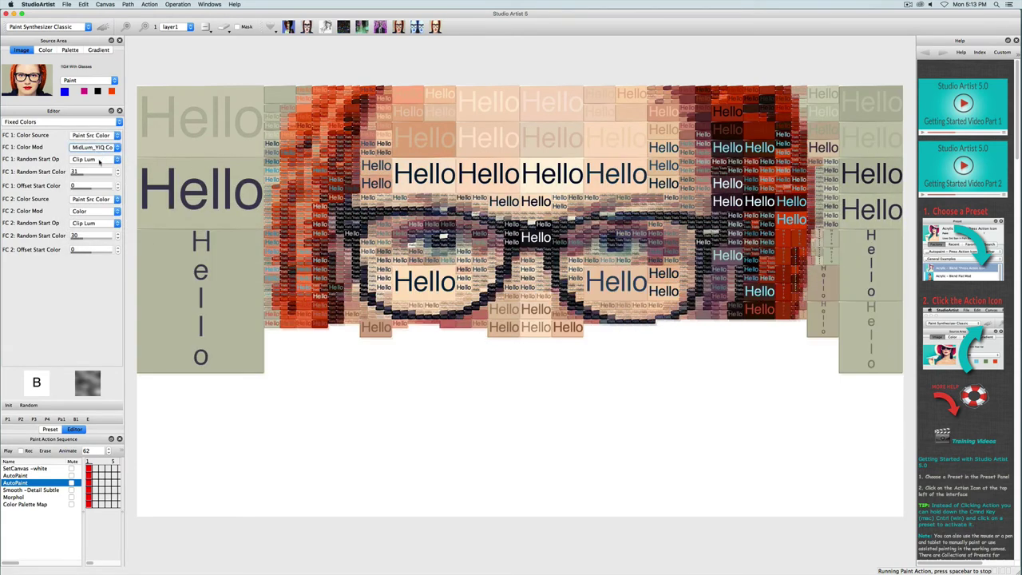
{"action": "left_click", "coordinate": [94, 147]}
{"action": "left_click", "coordinate": [102, 149]}
{"action": "left_click", "coordinate": [104, 148]}
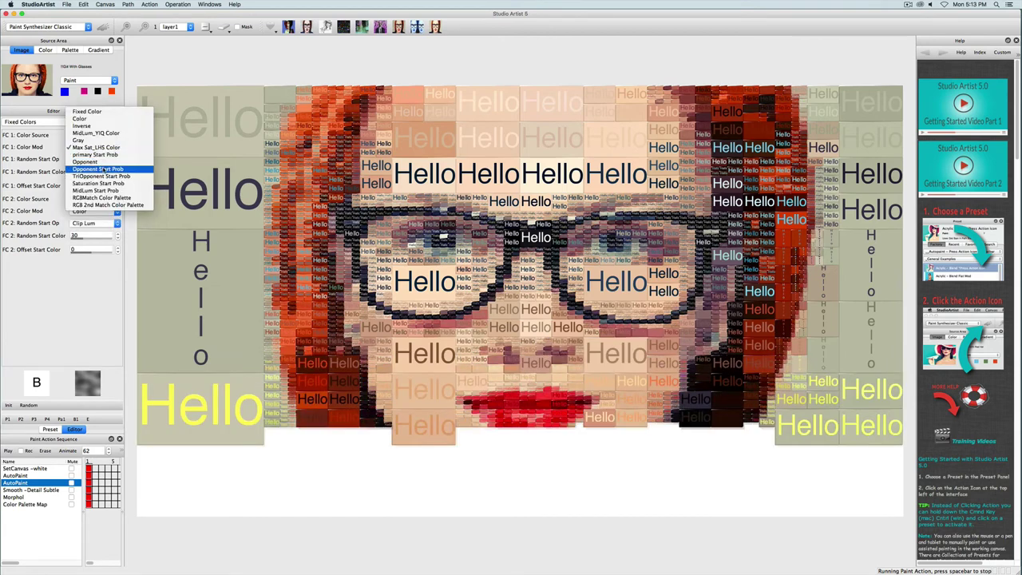
{"action": "left_click", "coordinate": [101, 168]}
{"action": "left_click", "coordinate": [100, 148]}
{"action": "left_click", "coordinate": [95, 111]}
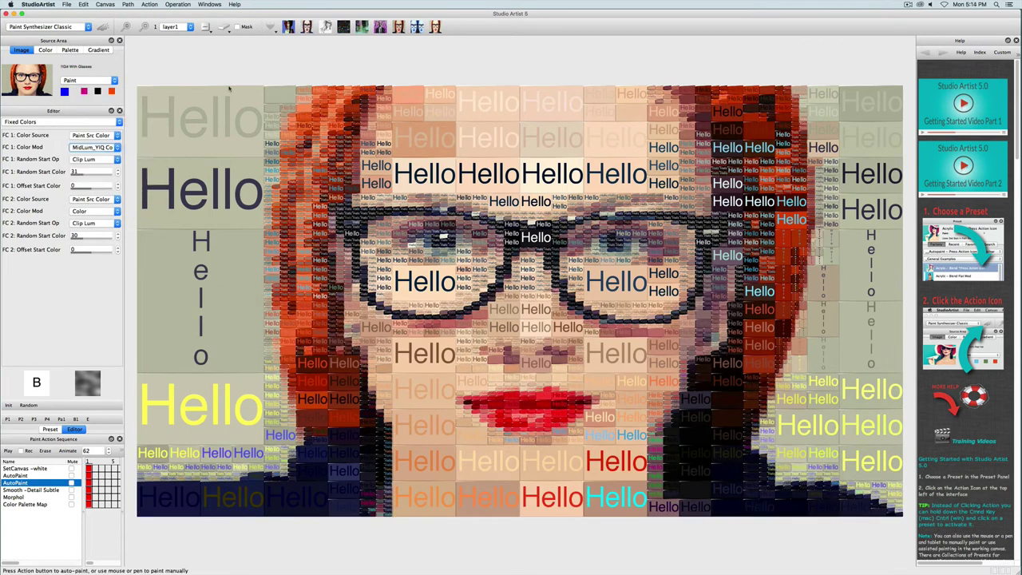
{"action": "left_click", "coordinate": [102, 28]}
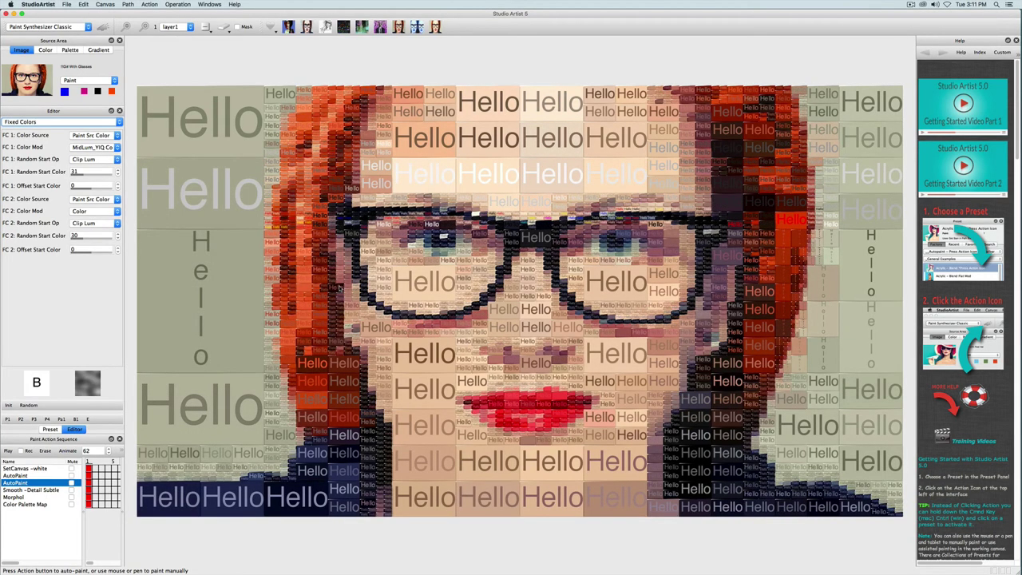
In Region as Brush Mode, set Shadow Opt to Raster Cast Shadow, erase and repaint
{"action": "left_click", "coordinate": [63, 122]}
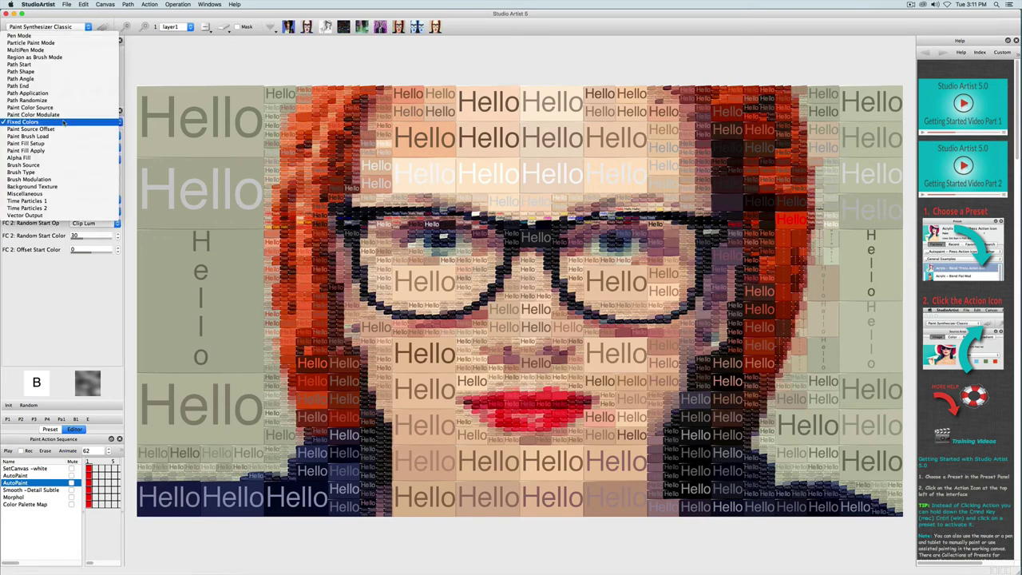
{"action": "left_click", "coordinate": [71, 57]}
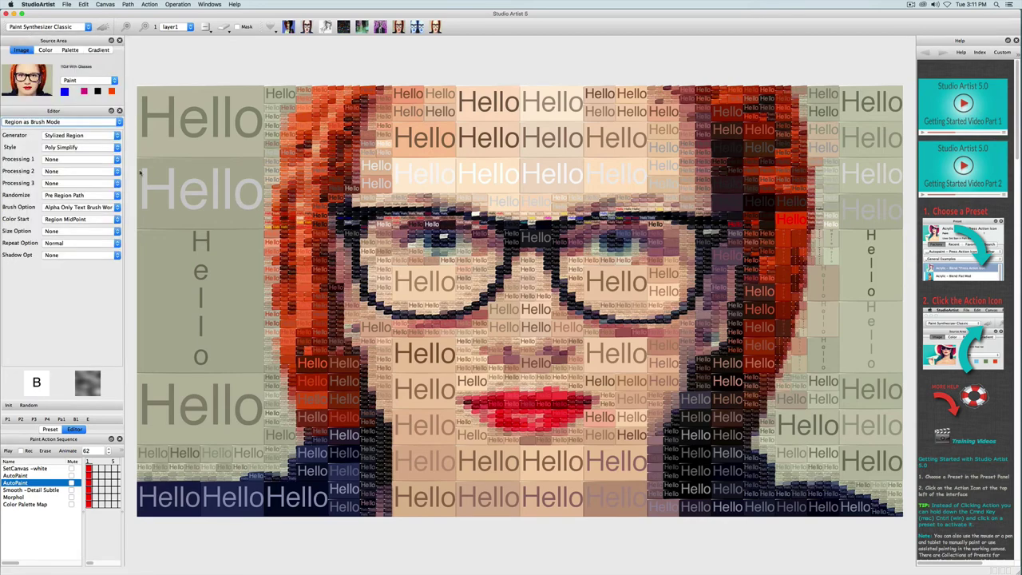
{"action": "left_click", "coordinate": [68, 255]}
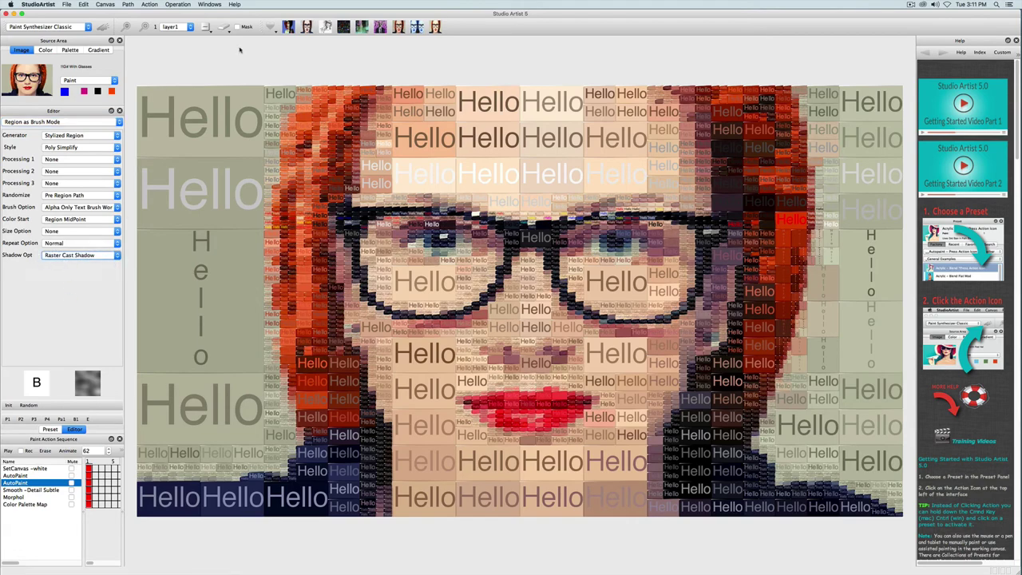
{"action": "left_click", "coordinate": [226, 27]}
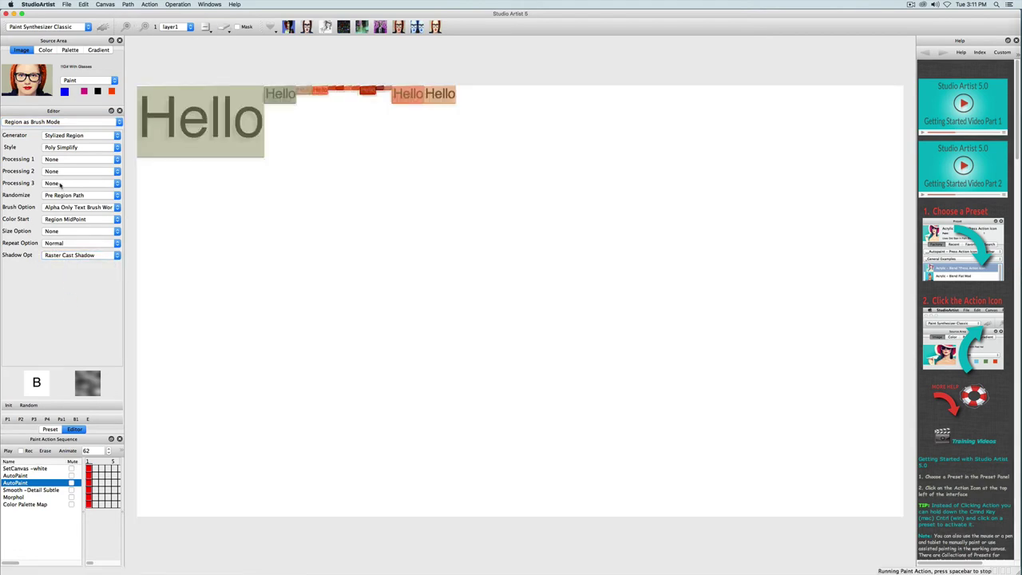
{"action": "left_click", "coordinate": [74, 255]}
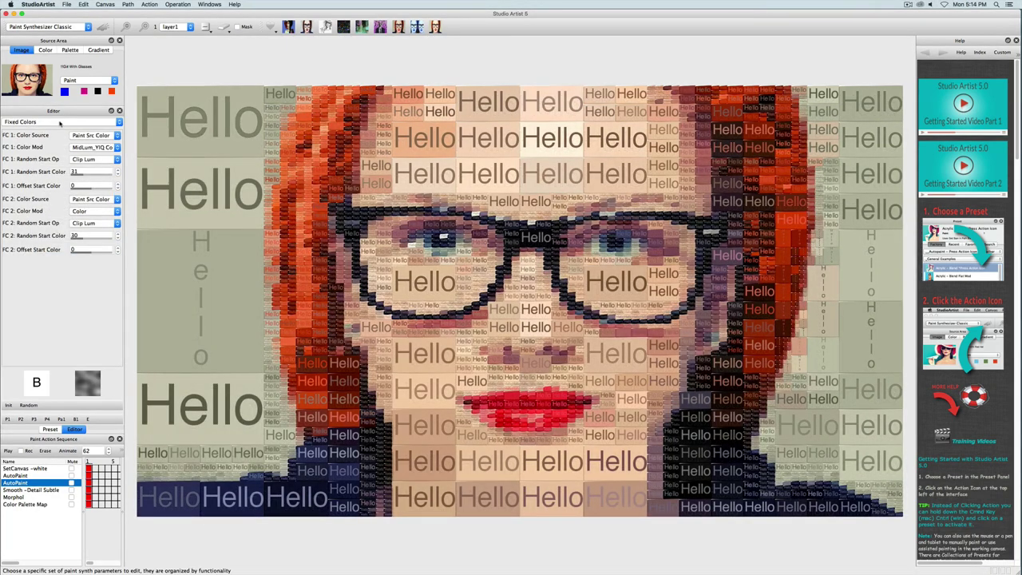
Set the Vector Output Main Render Option to Raster and erase the canvas to white
{"action": "left_click", "coordinate": [60, 122]}
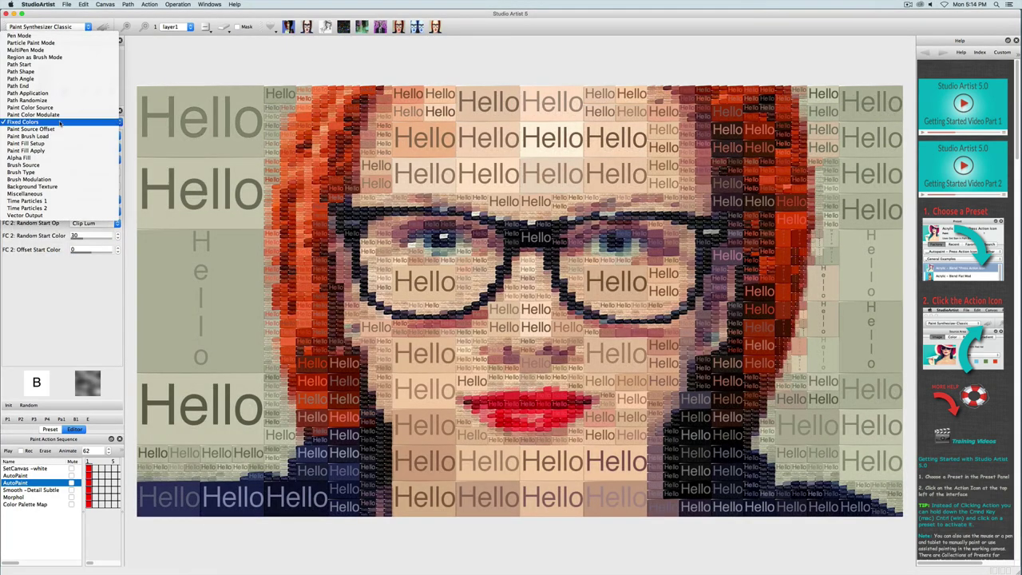
{"action": "left_click", "coordinate": [55, 215]}
{"action": "left_click", "coordinate": [92, 134]}
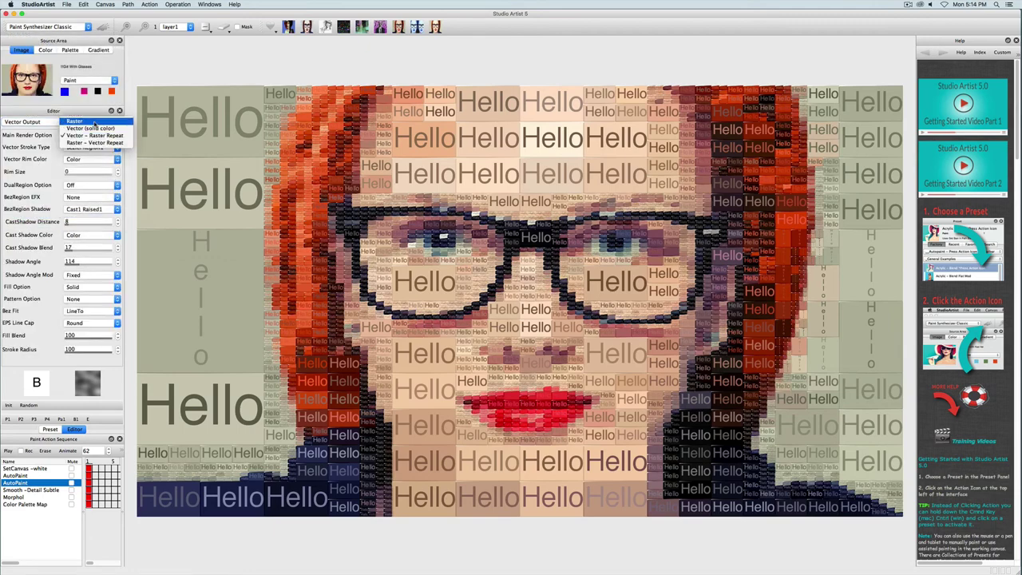
{"action": "left_click", "coordinate": [93, 122]}
{"action": "left_click", "coordinate": [227, 26]}
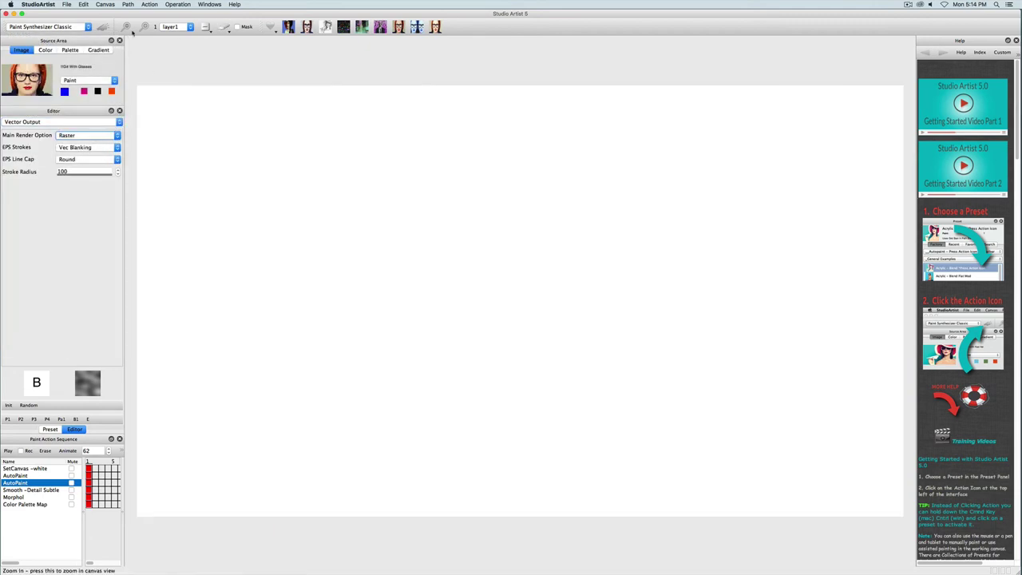